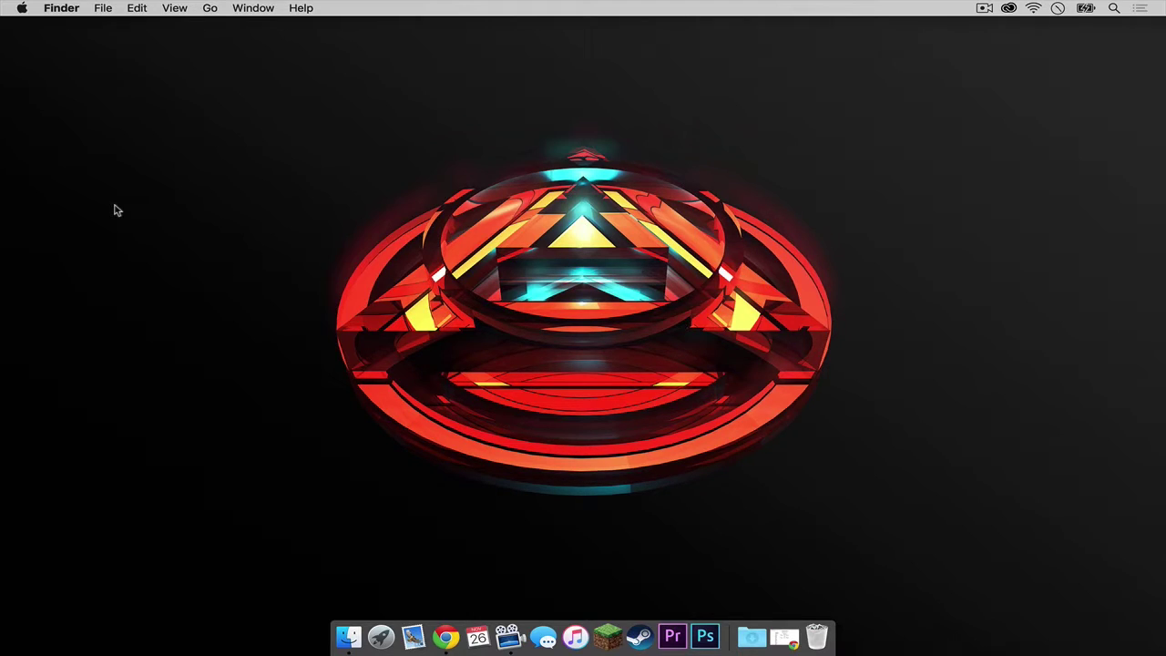
Bring up the Chicken Bones downloads page in Chrome and choose Minecraft version 1.8
key("super+Tab")
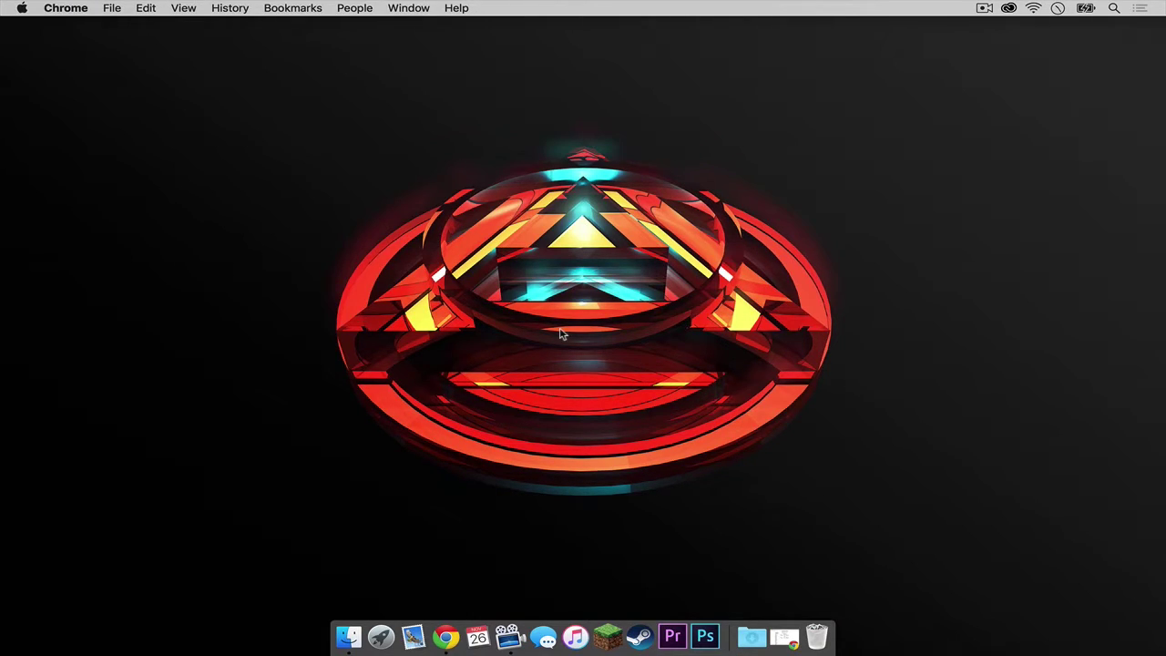
left_click(782, 636)
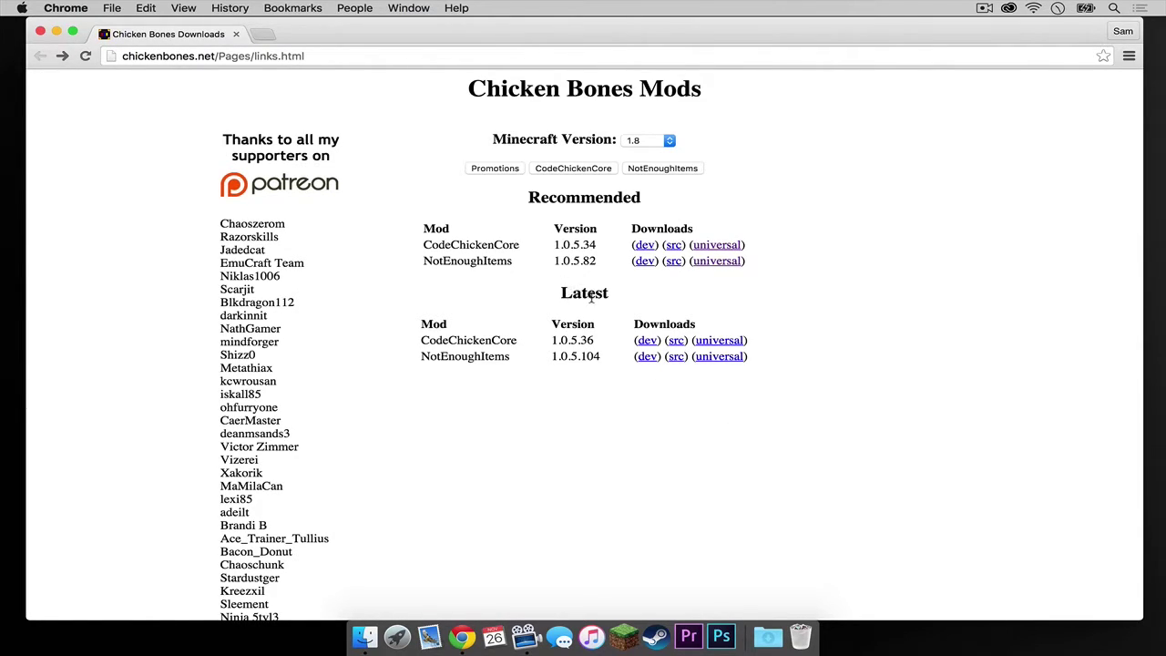
left_click(701, 260)
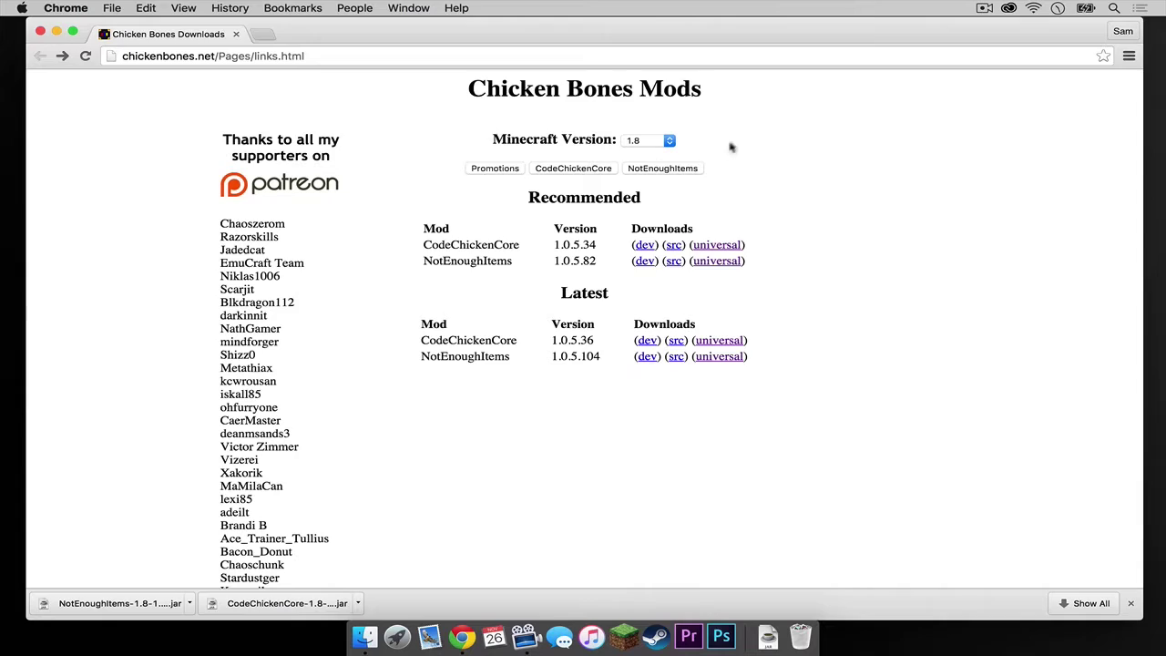
left_click(639, 142)
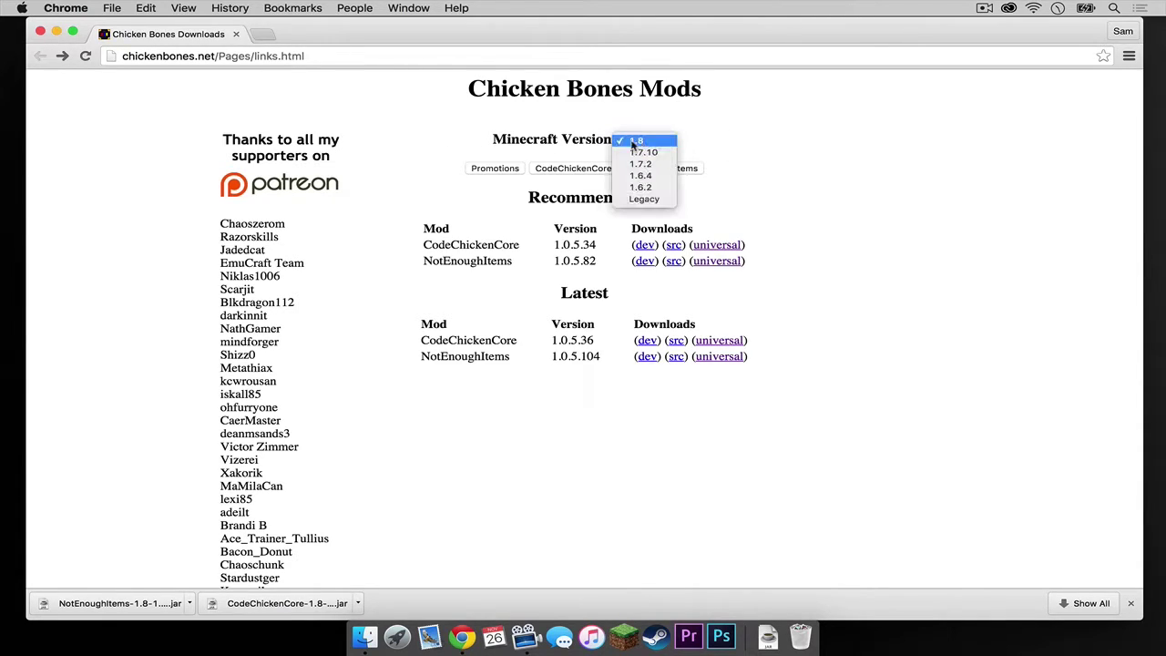
left_click(649, 143)
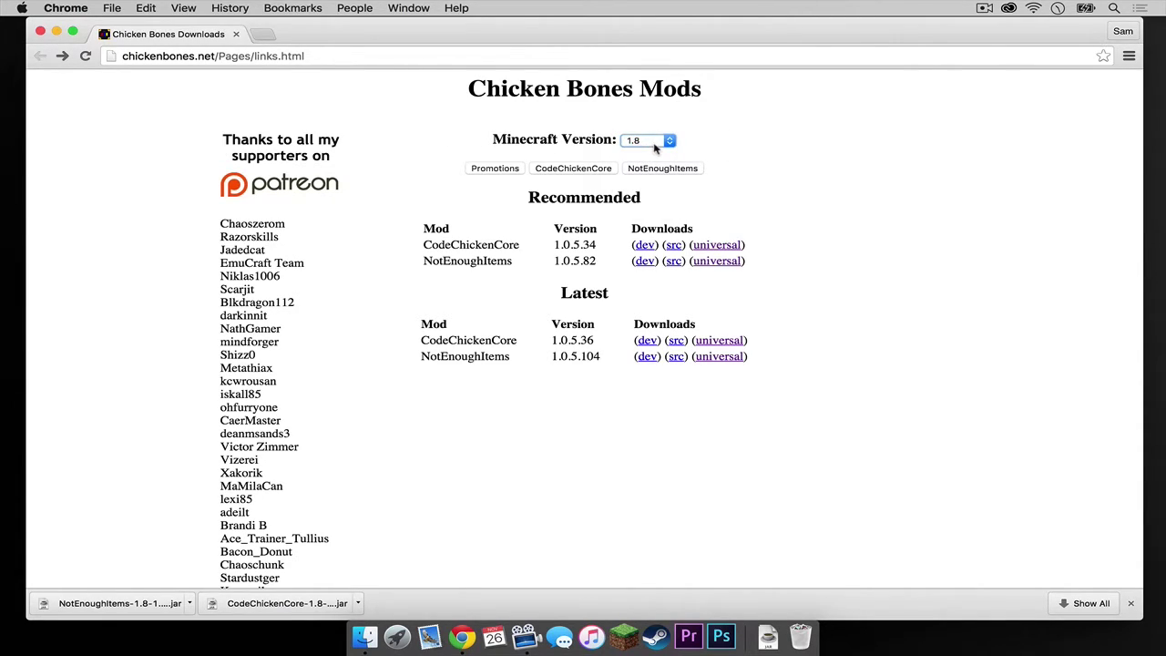
Download the latest universal CodeChickenCore 1.0.5.36 file through a new tab, skipping the ad and closing the download tab
right_click(717, 340)
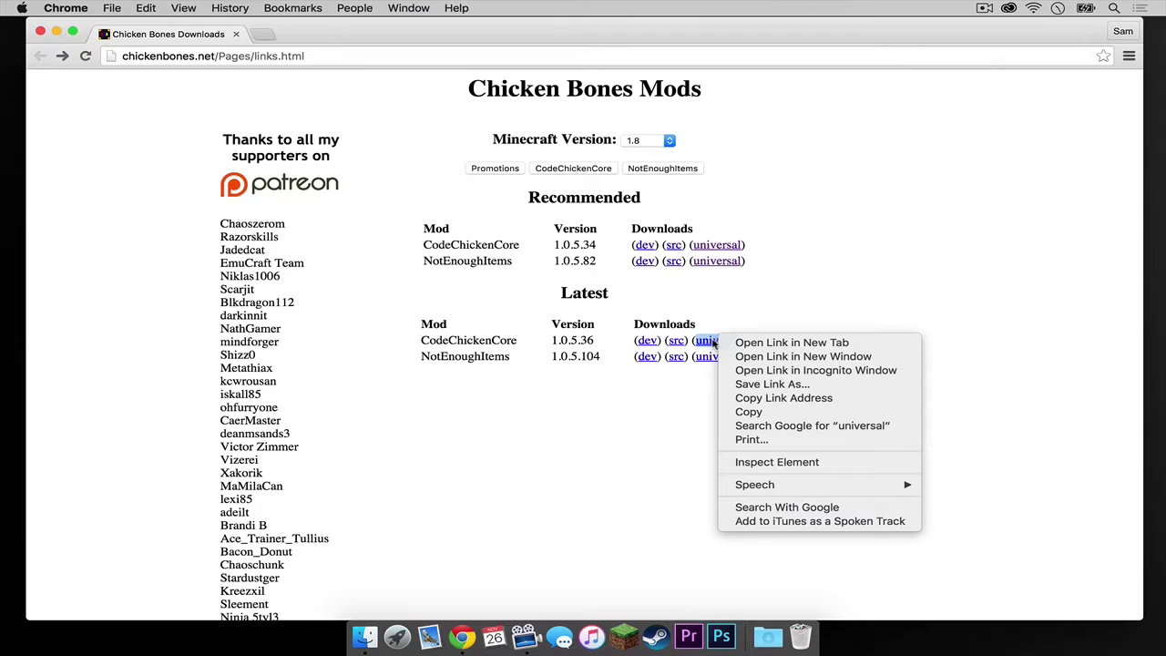
left_click(771, 344)
left_click(304, 34)
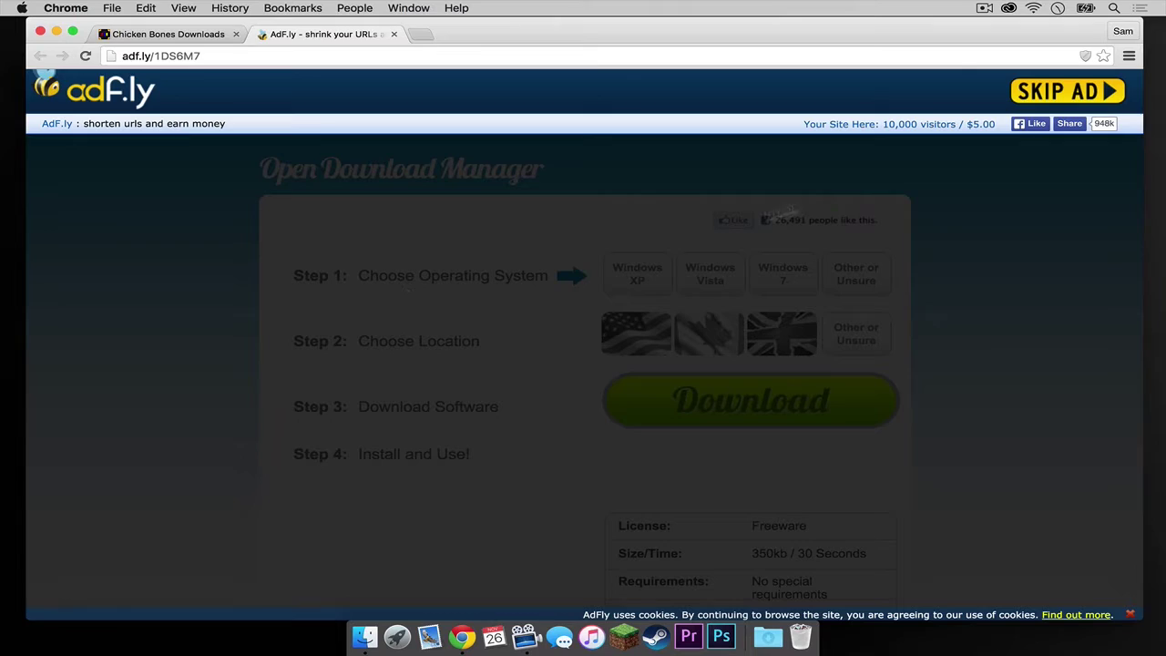
left_click(1056, 103)
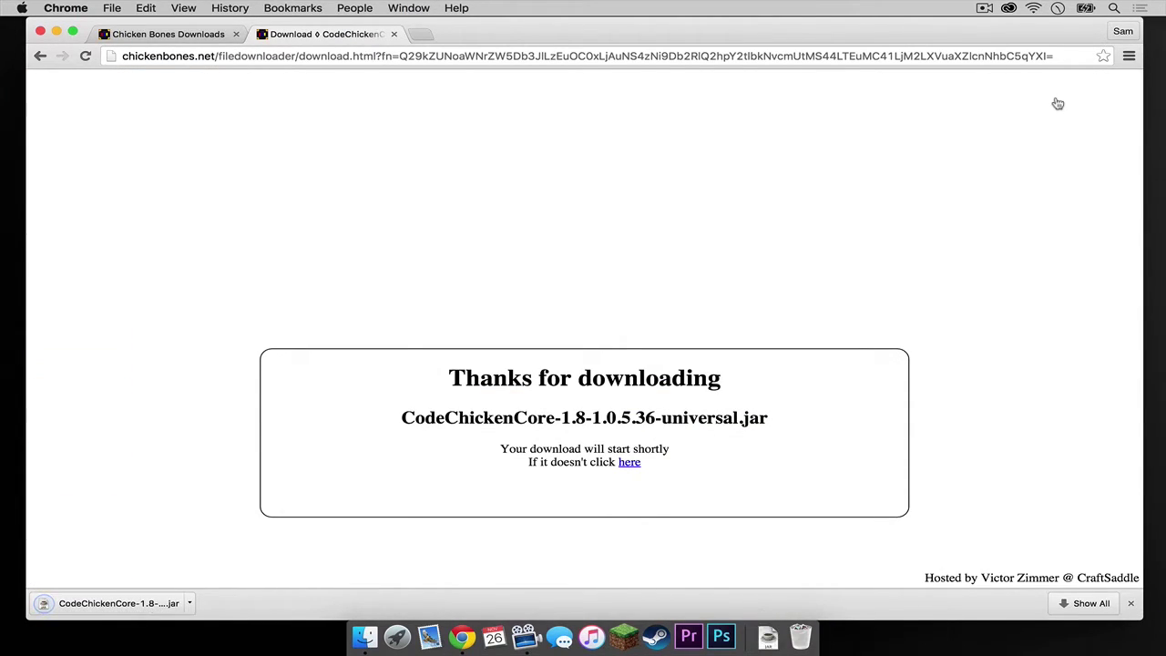
left_click(392, 34)
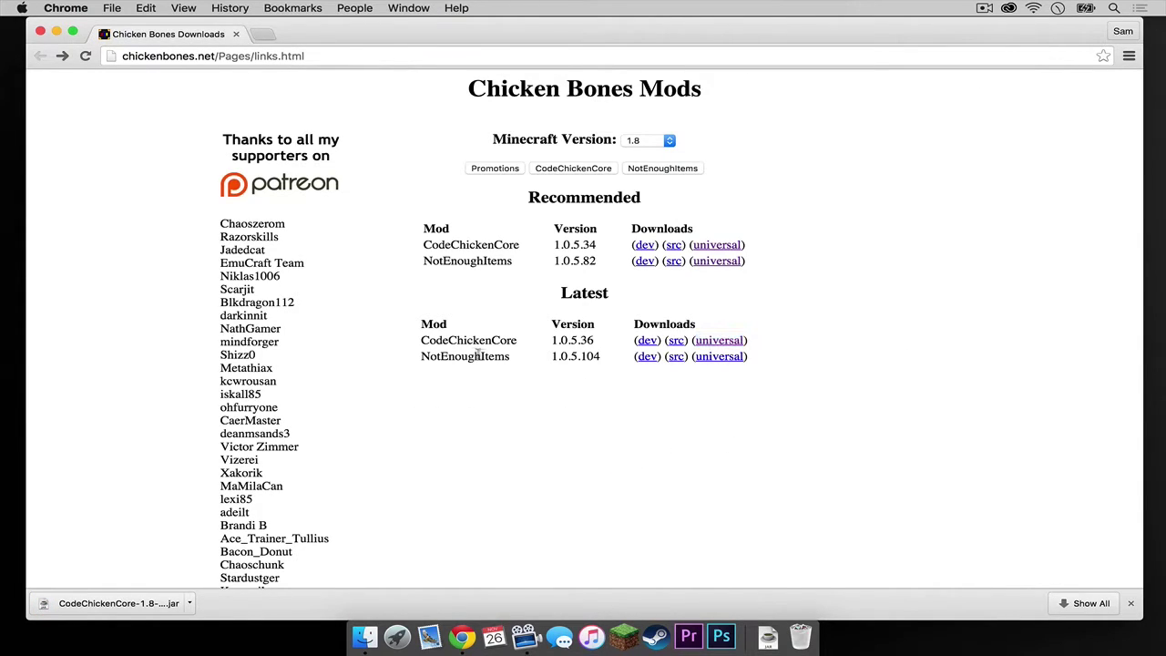
Download the latest universal NotEnoughItems 1.0.5.104 file through a new tab, skipping the ad and closing the download tab
right_click(735, 361)
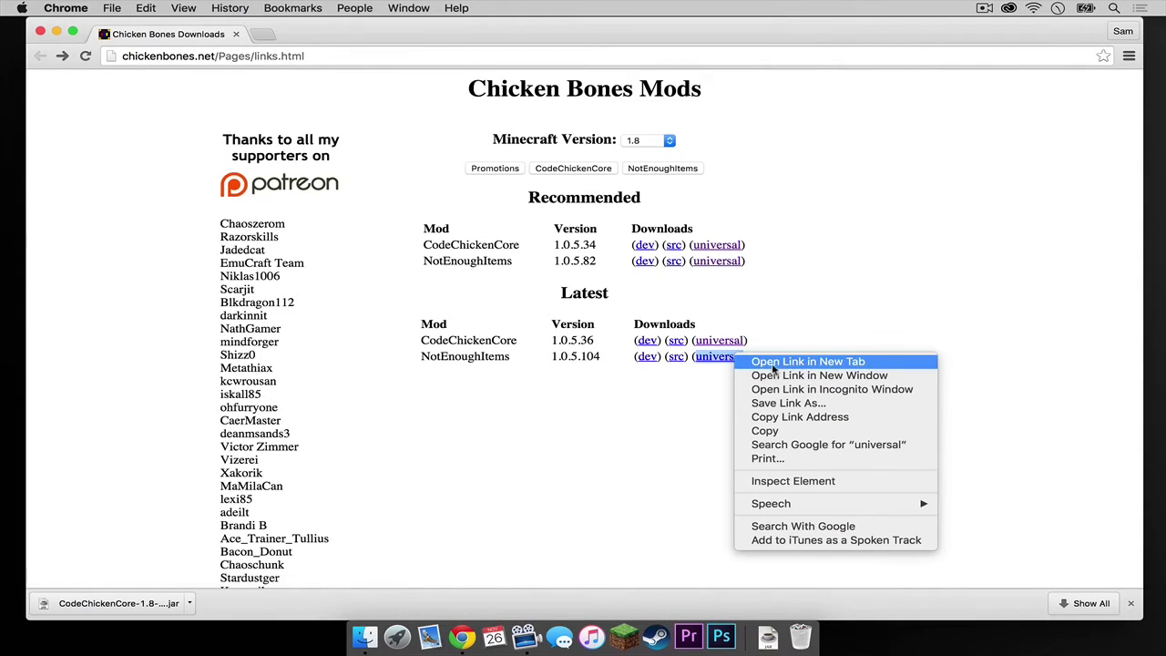
left_click(773, 361)
key("ctrl+Tab")
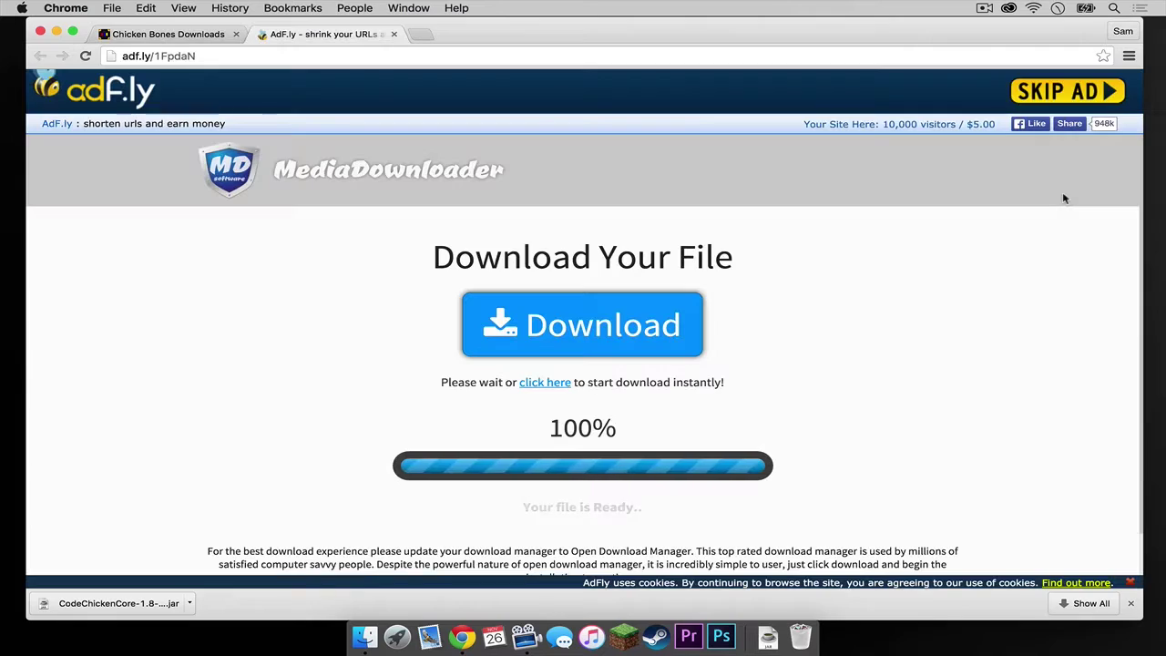
left_click(1058, 91)
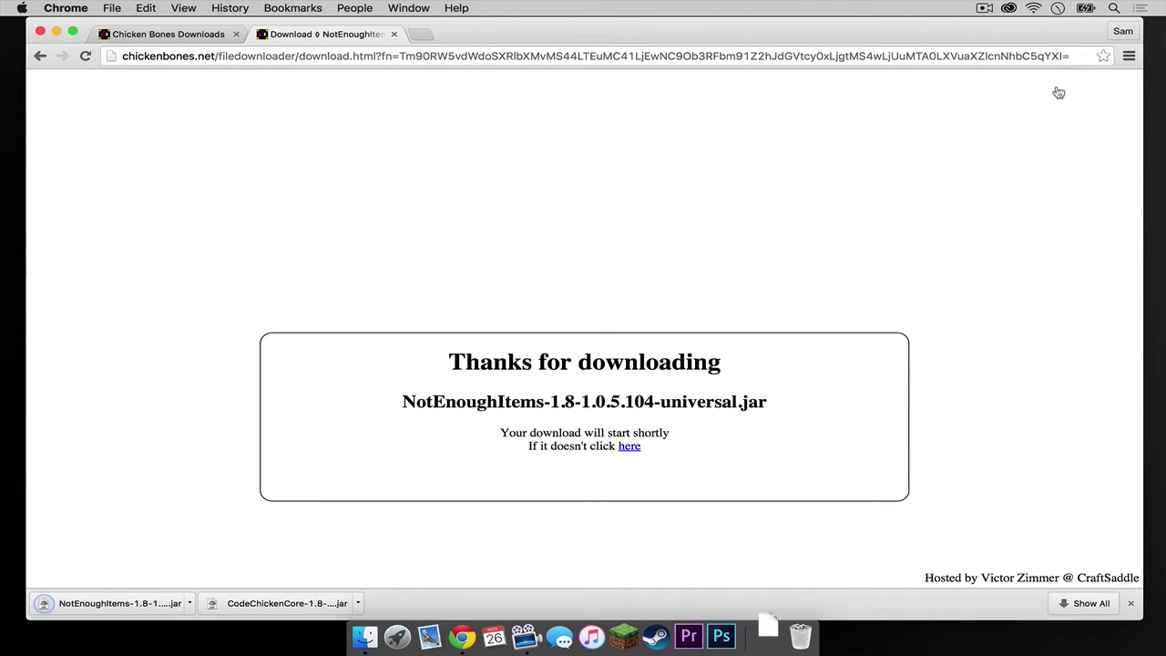
left_click(395, 35)
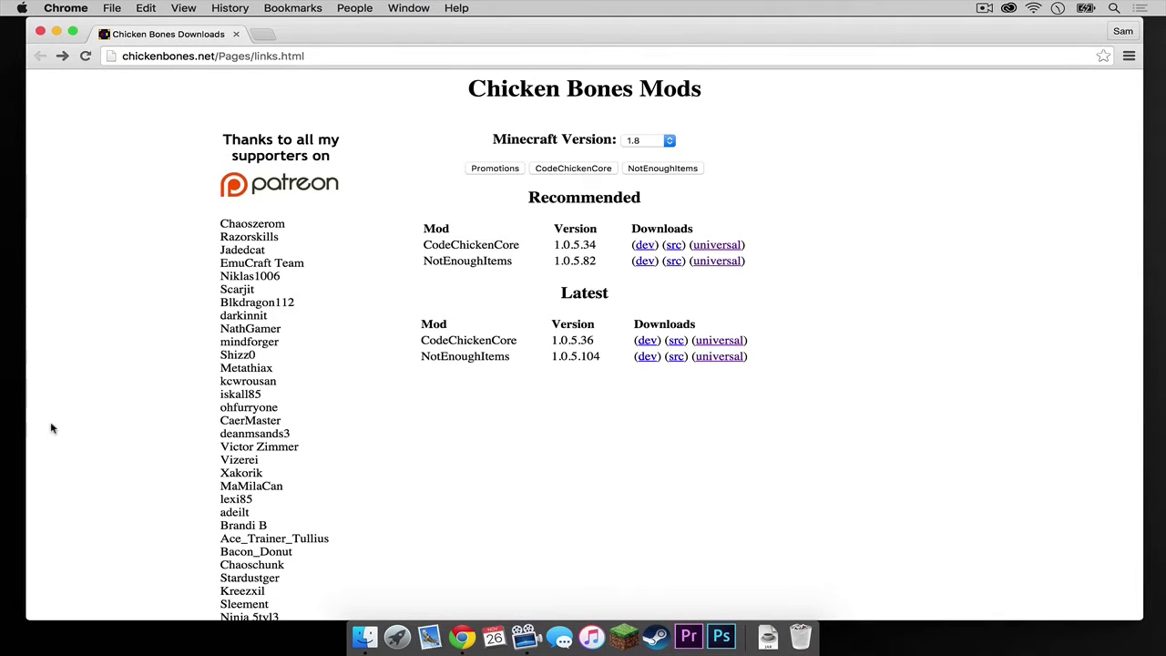
Close the browser window and move the downloaded NotEnoughItems and CodeChickenCore .jar files from Downloads to the desktop
left_click(40, 31)
left_click(346, 210)
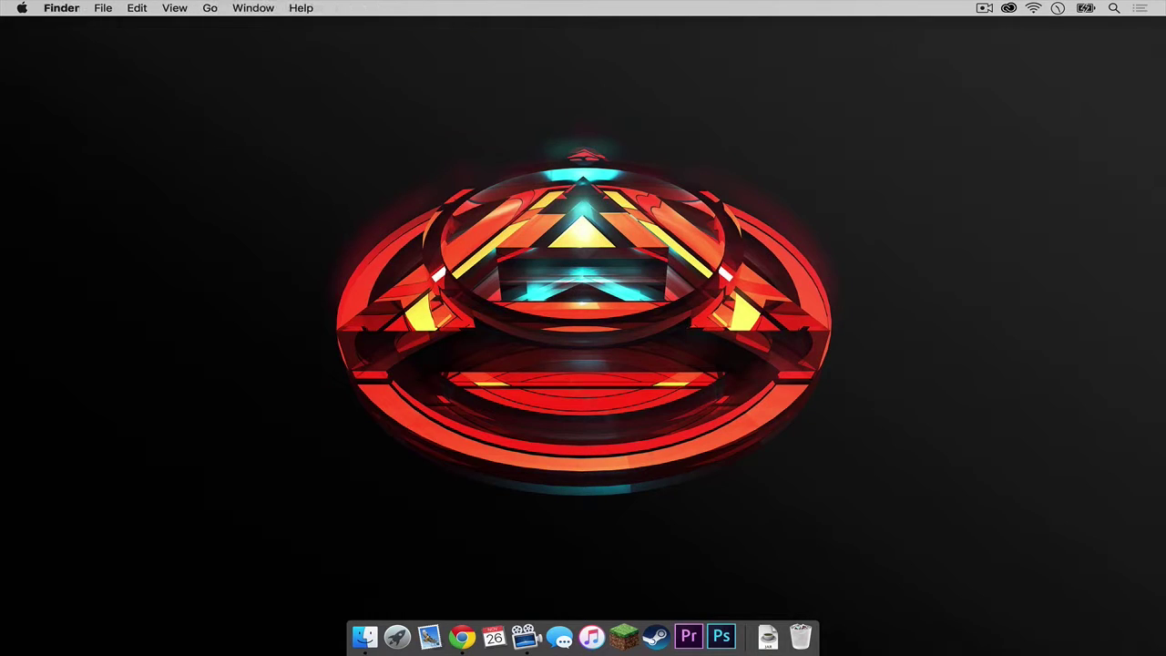
left_click(767, 635)
left_click_drag(774, 575, 925, 333)
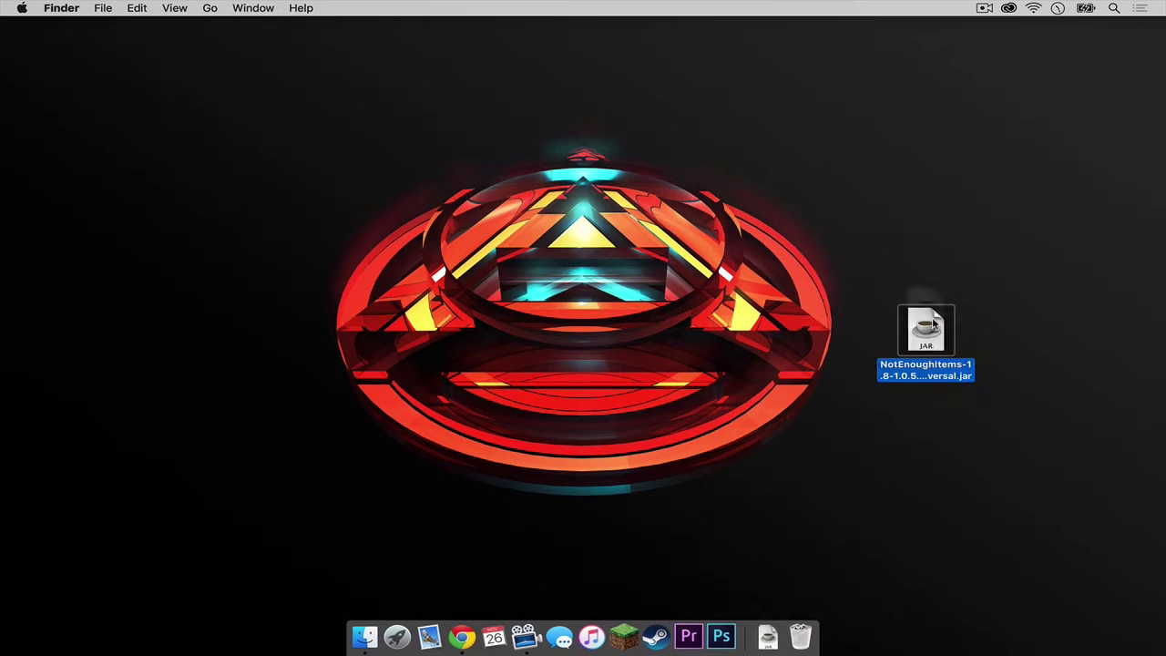
left_click(767, 636)
left_click_drag(775, 577, 914, 255)
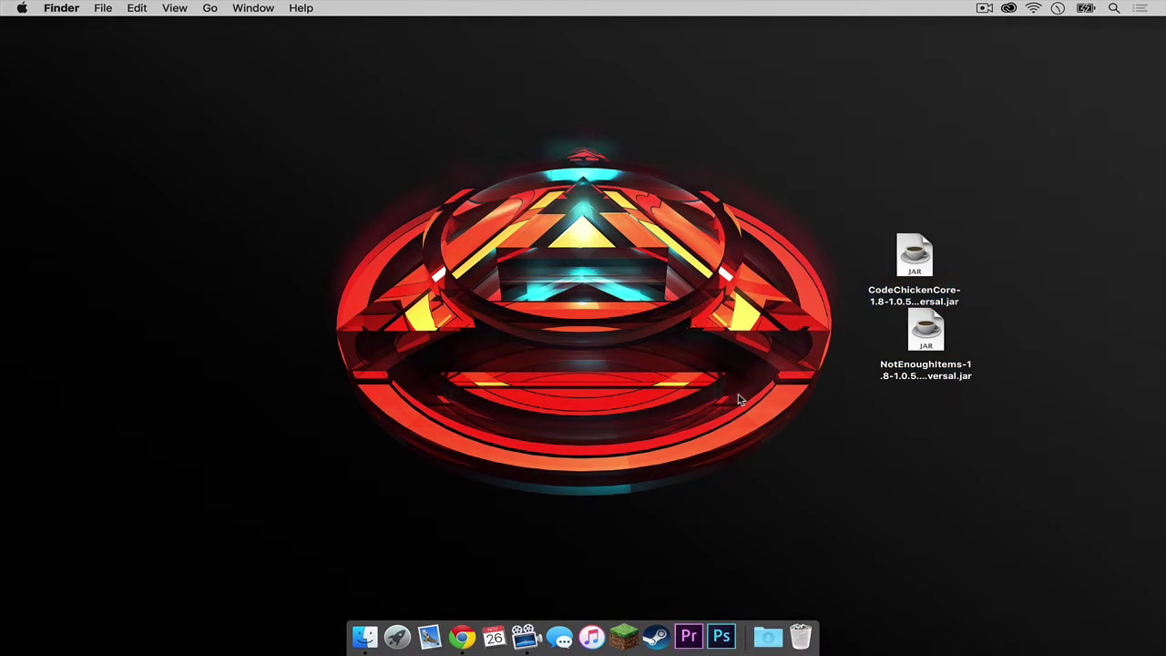
Launch Minecraft with the forge profile and open the resource pack folder from the game options
left_click(624, 636)
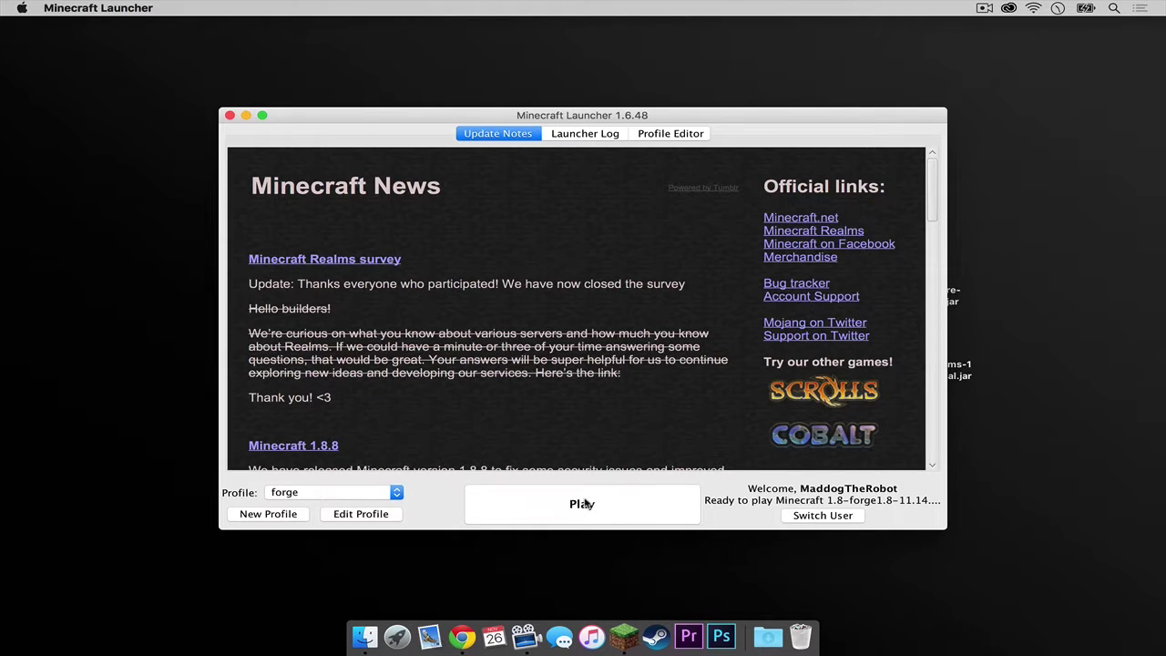
left_click(584, 504)
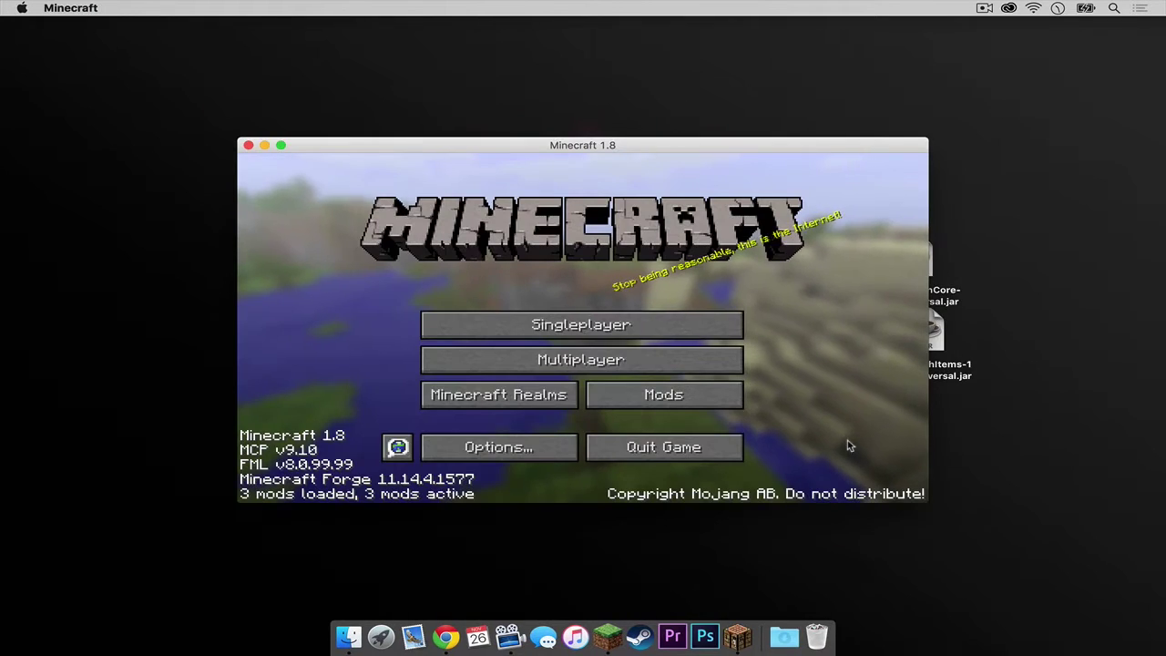
left_click(496, 447)
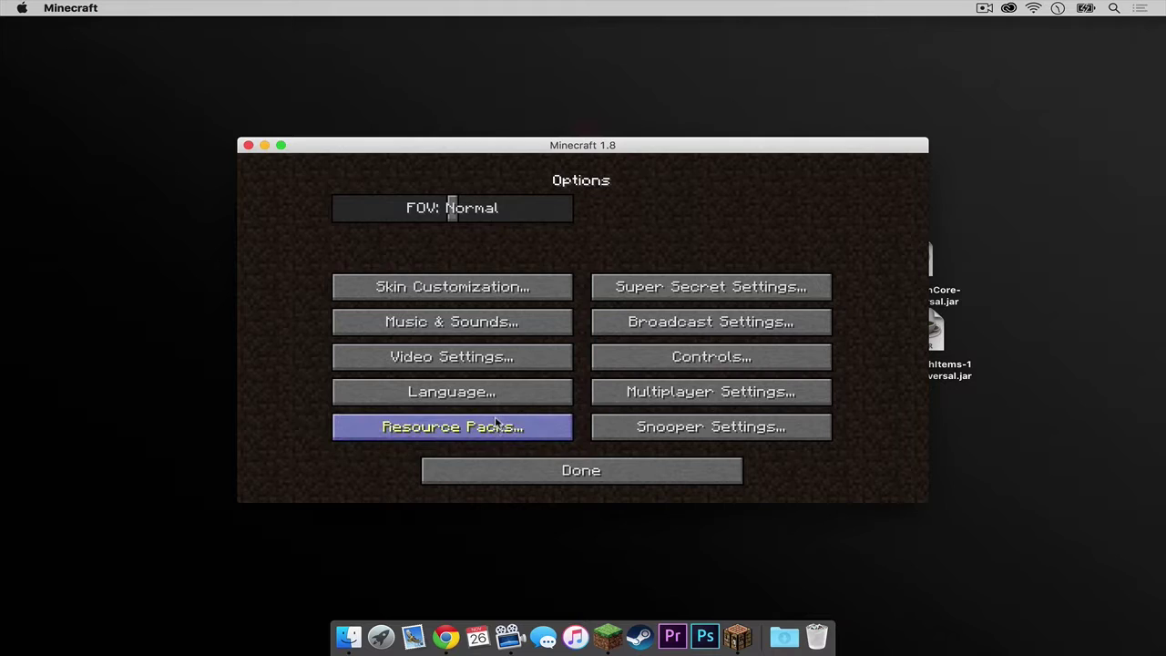
left_click(496, 422)
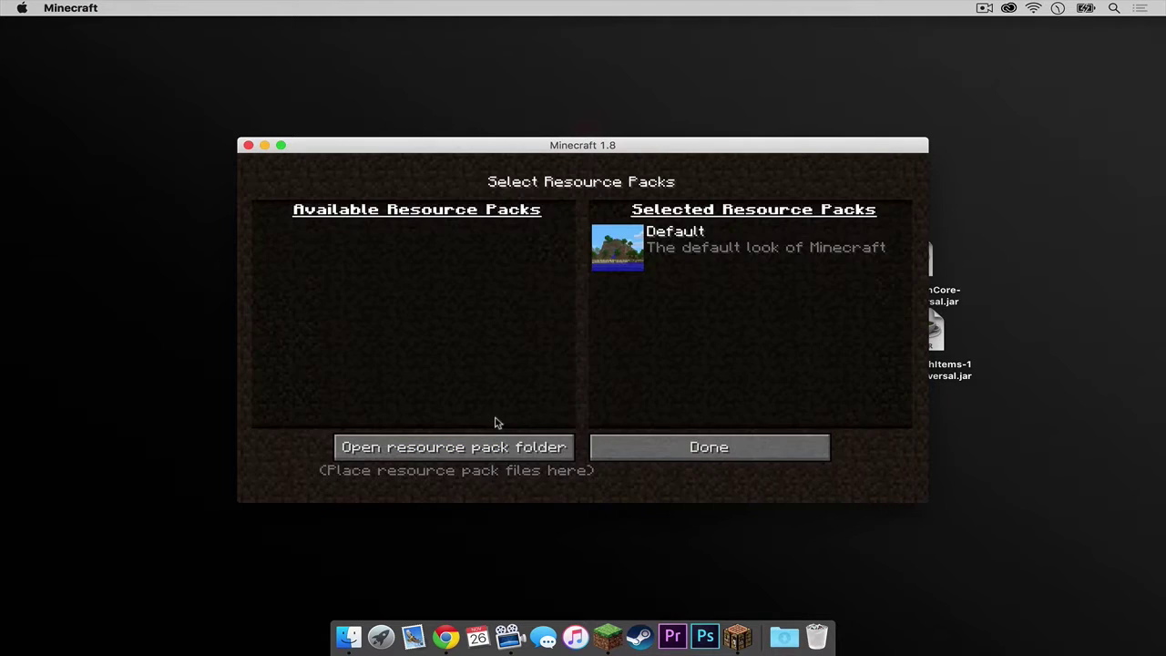
left_click(445, 446)
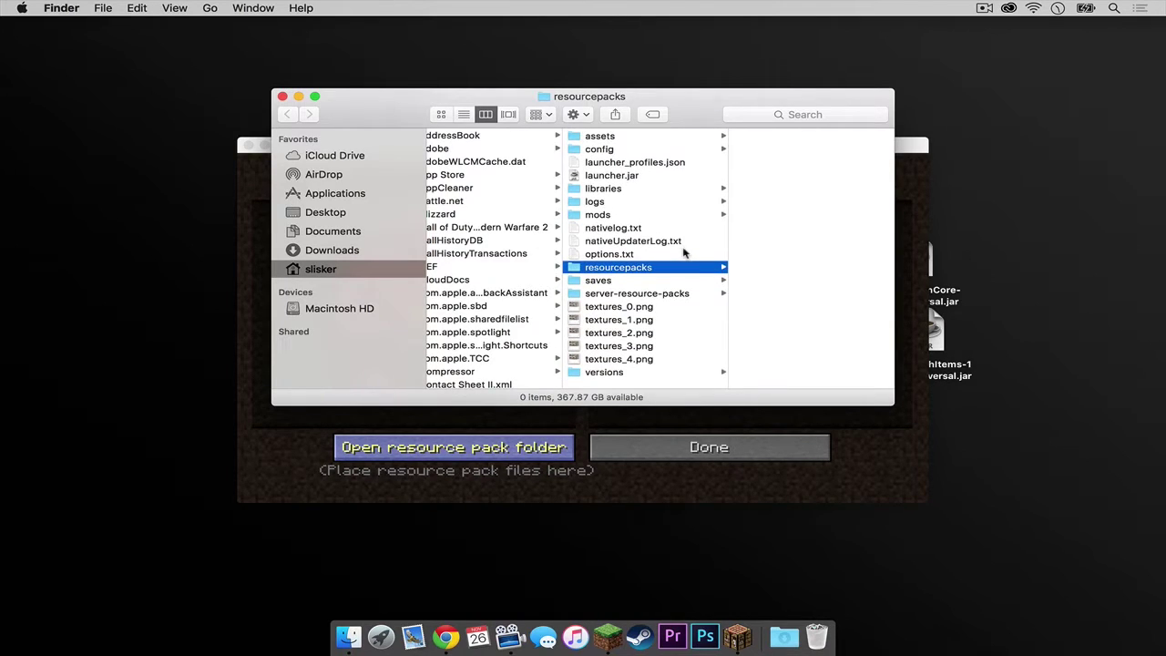
Leave Minecraft's resource pack and options screens and quit the game
left_click(244, 193)
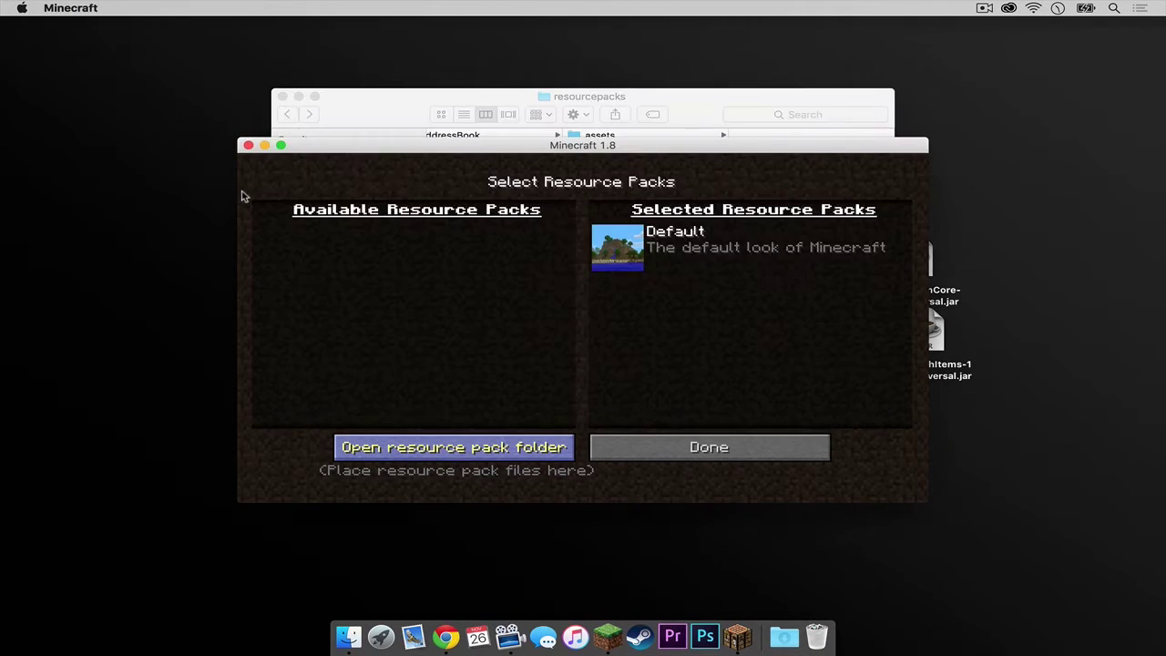
left_click(714, 456)
left_click(621, 459)
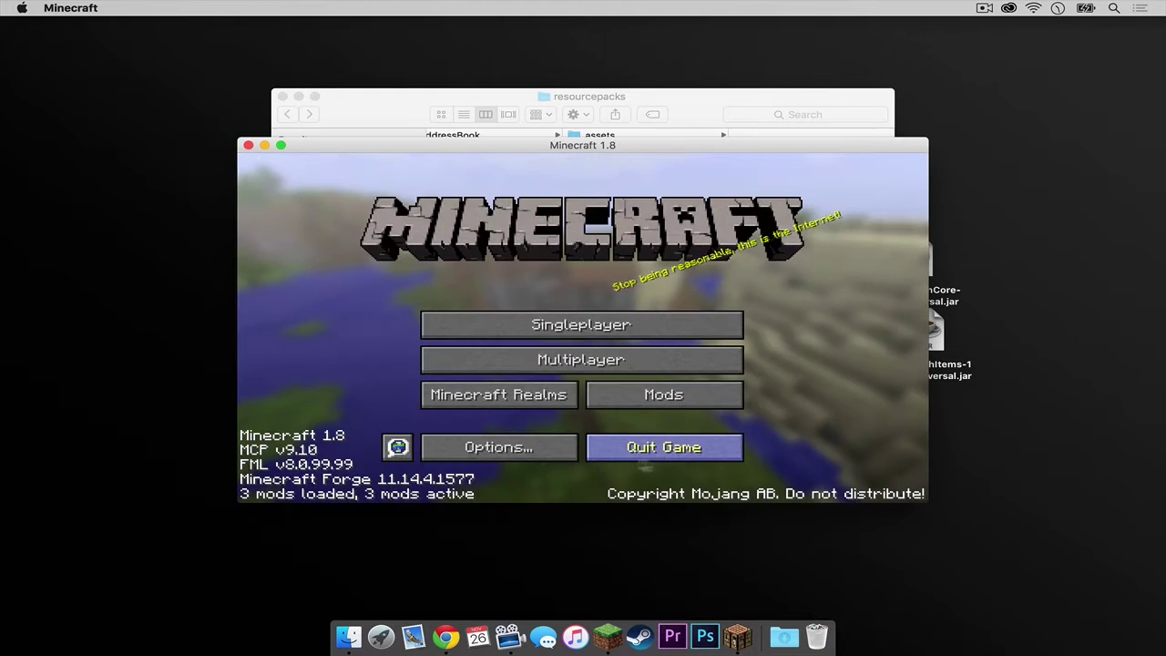
left_click(678, 454)
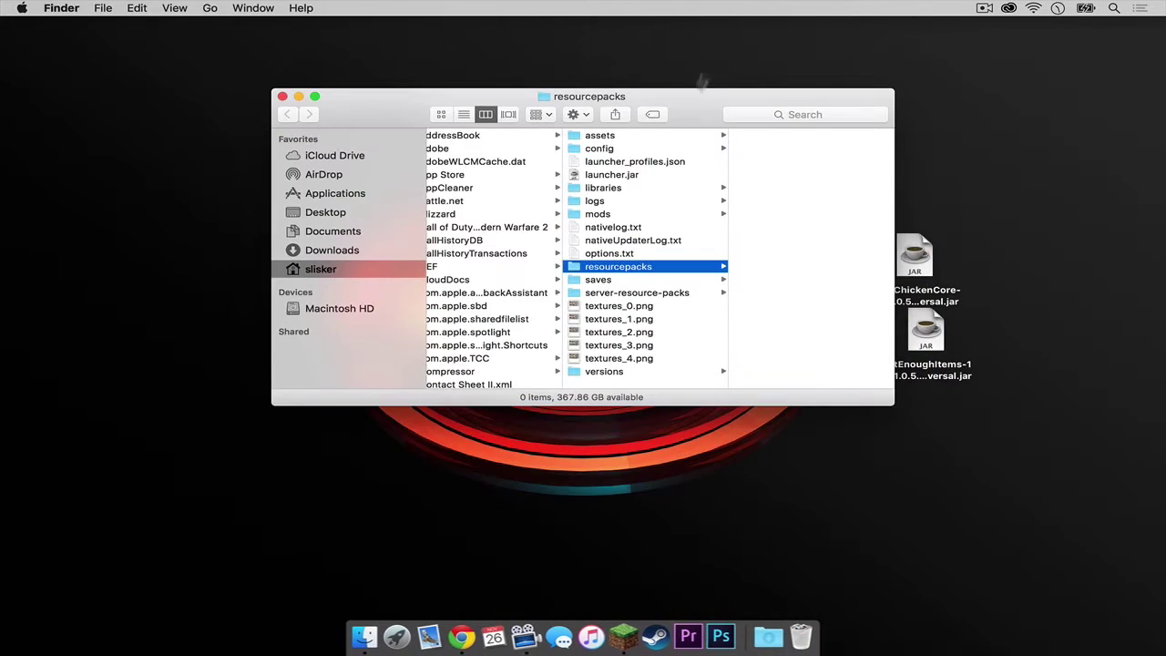
Move the CodeChickenCore and NotEnoughItems .jar files from the desktop into Minecraft's mods folder
left_click_drag(650, 96, 483, 121)
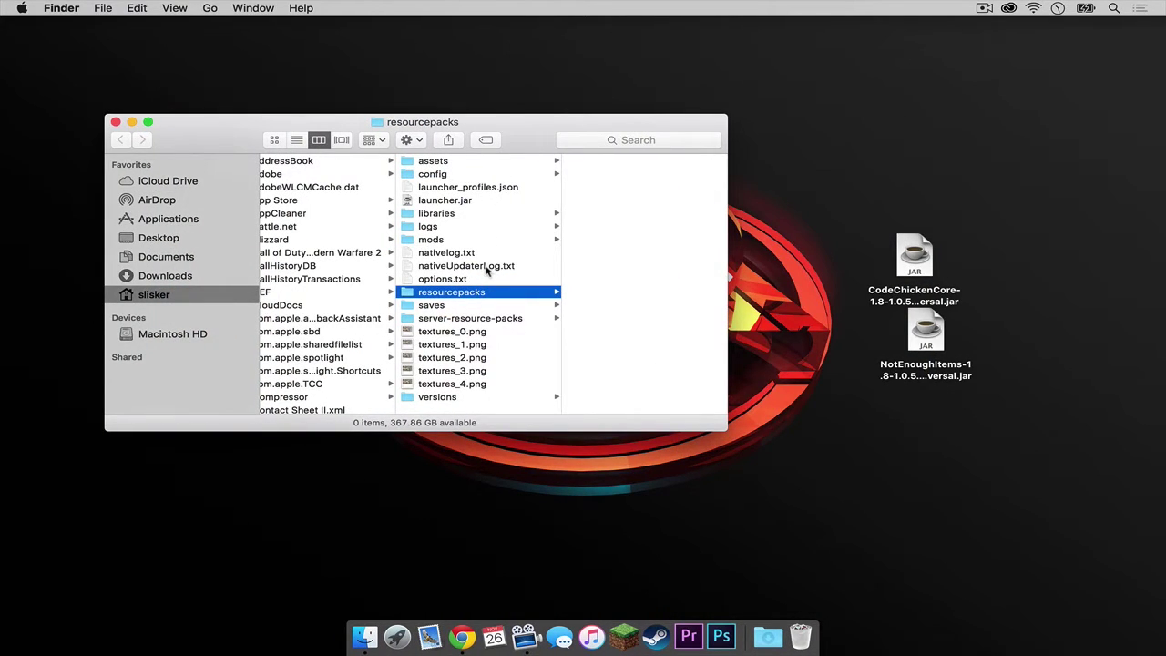
left_click(431, 239)
left_click_drag(1080, 459, 668, 234)
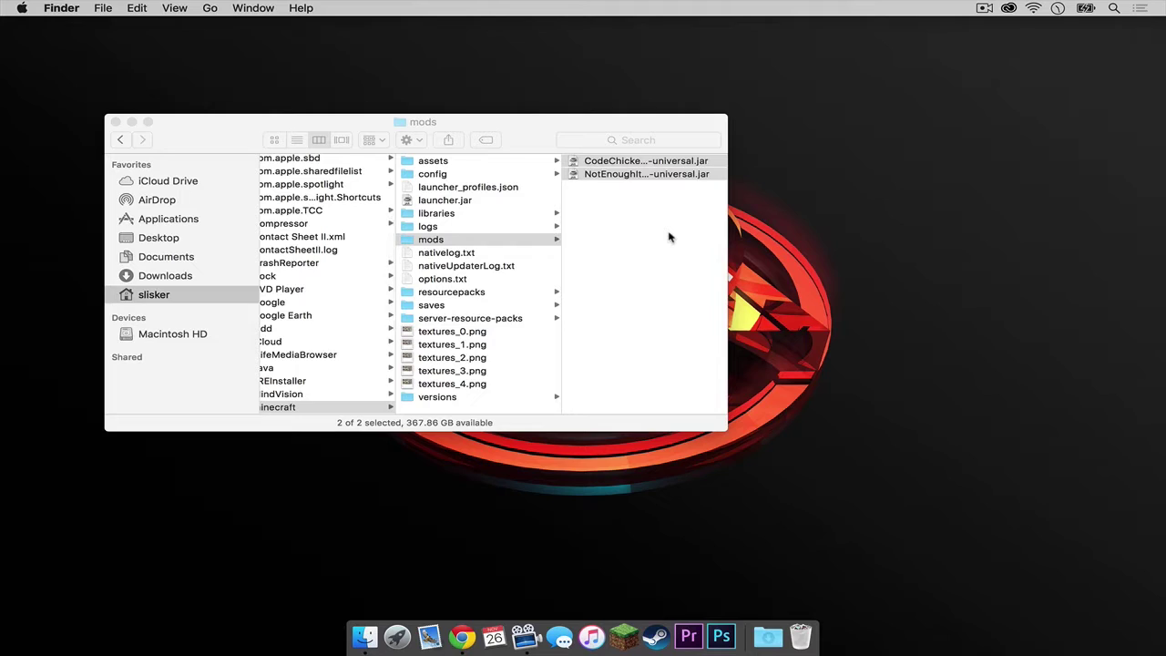
Relaunch Minecraft with the forge profile and check the mod list for CodeChicken Core and Not Enough Items
left_click(623, 623)
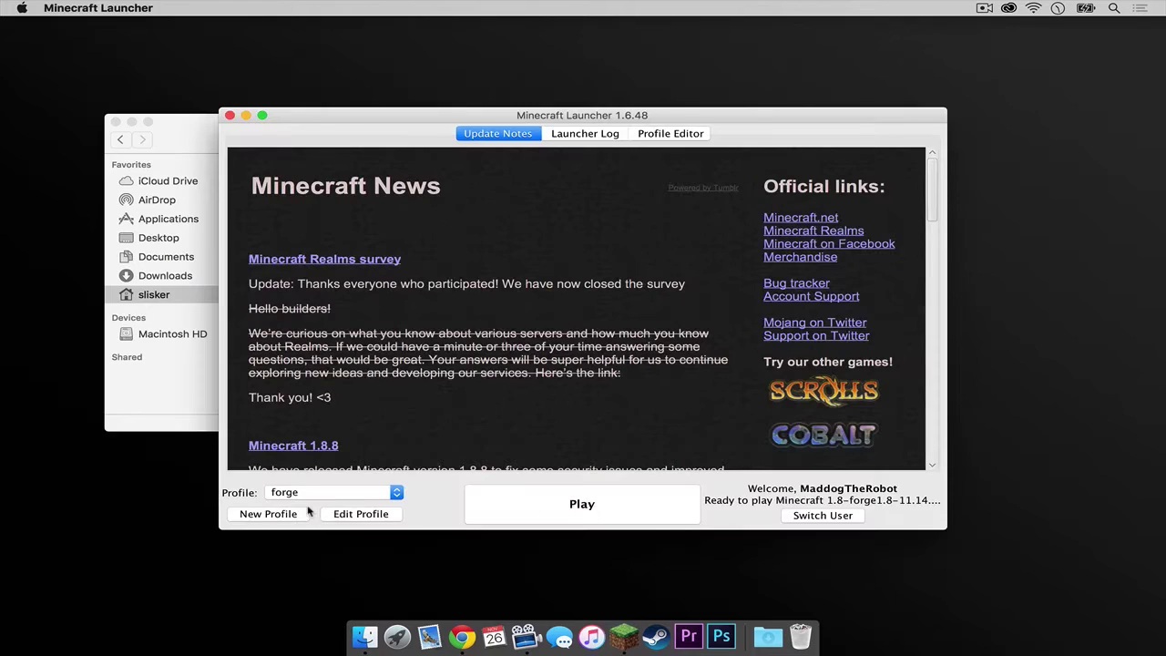
left_click(566, 516)
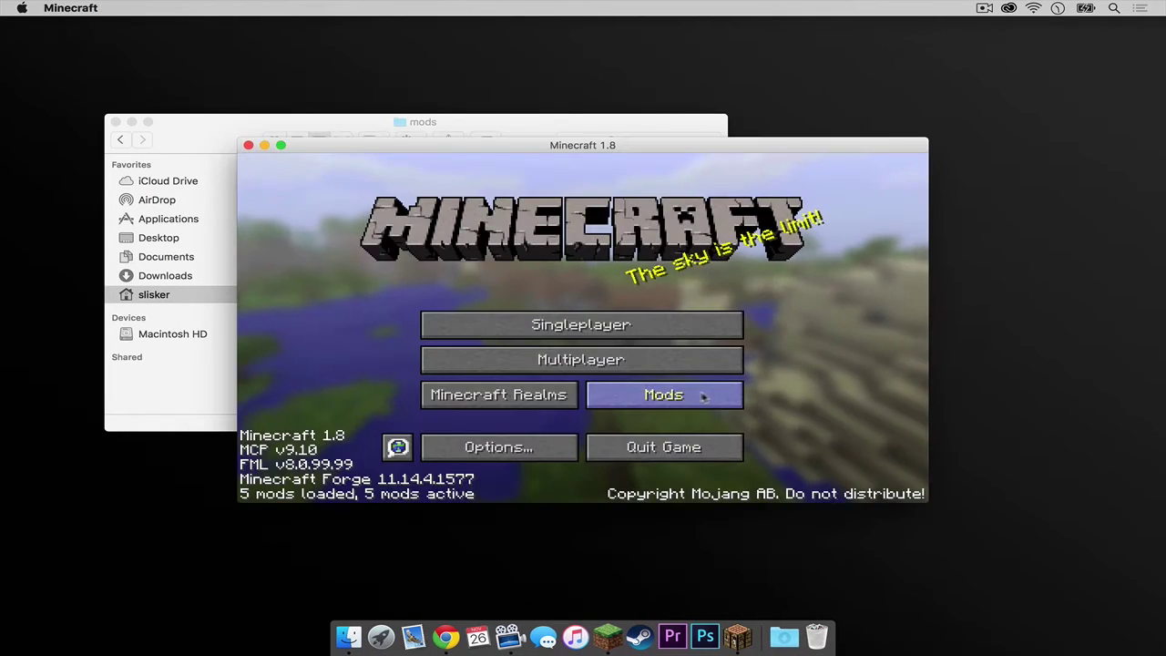
left_click(686, 396)
scroll(334, 273, "down", 1)
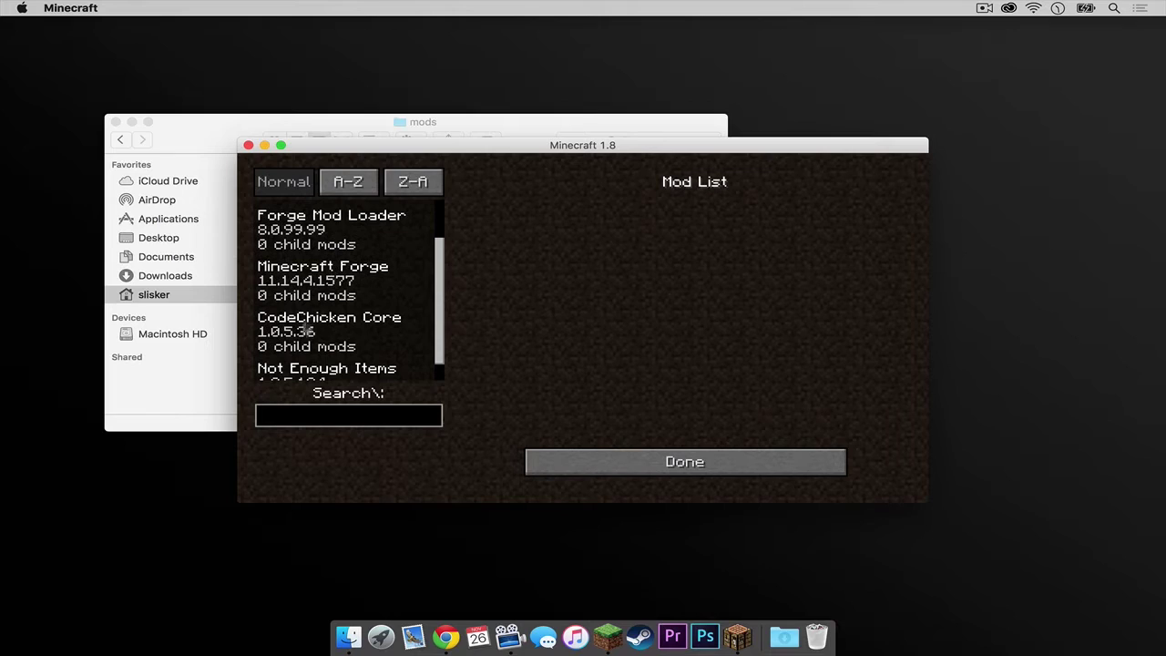
scroll(308, 332, "down", 1)
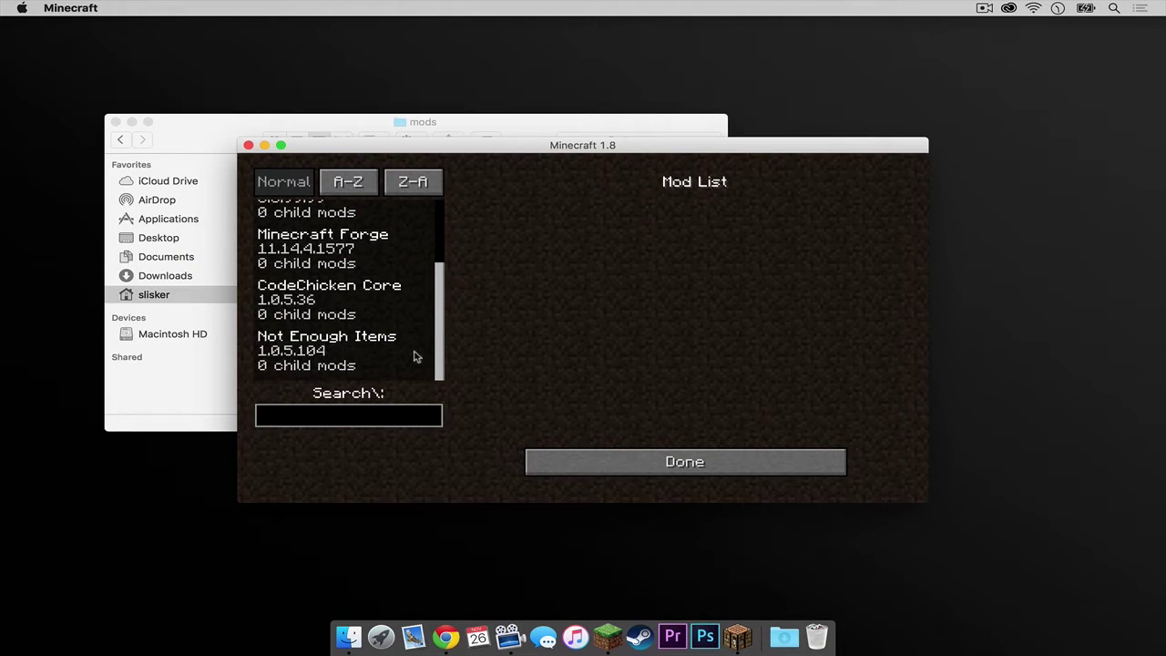
left_click(670, 468)
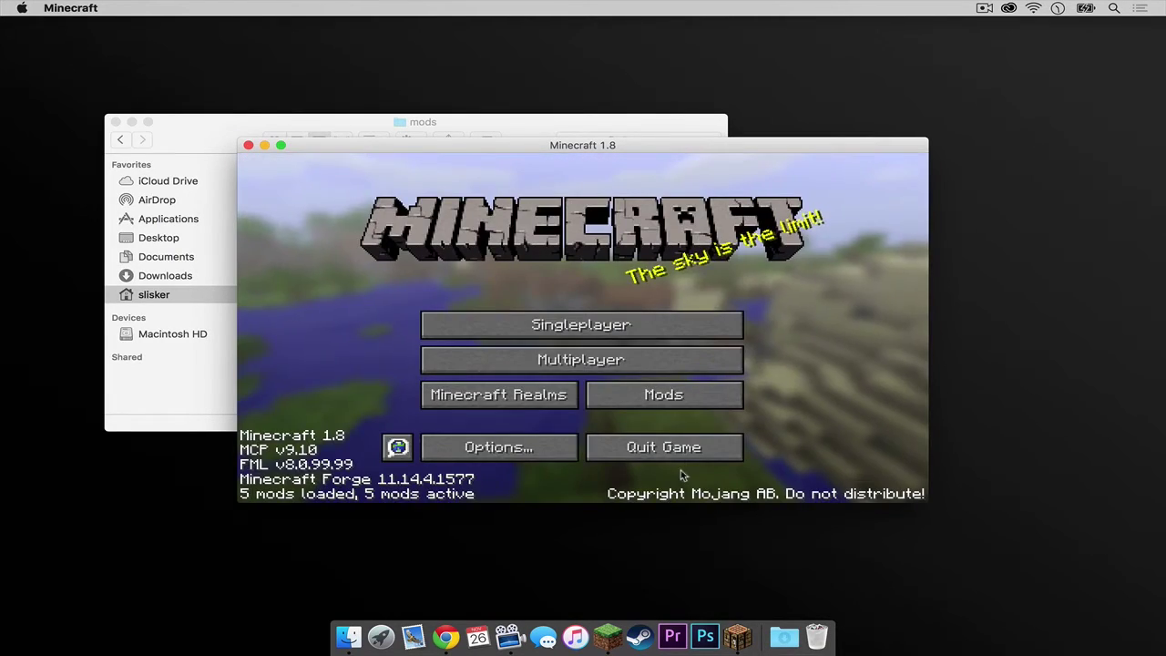
Create a new singleplayer world named notenoughitems in Creative mode
left_click(566, 326)
left_click(716, 441)
key("BackSpace")
key("BackSpace")
key("BackSpace")
key("BackSpace")
key("BackSpace")
key("BackSpace")
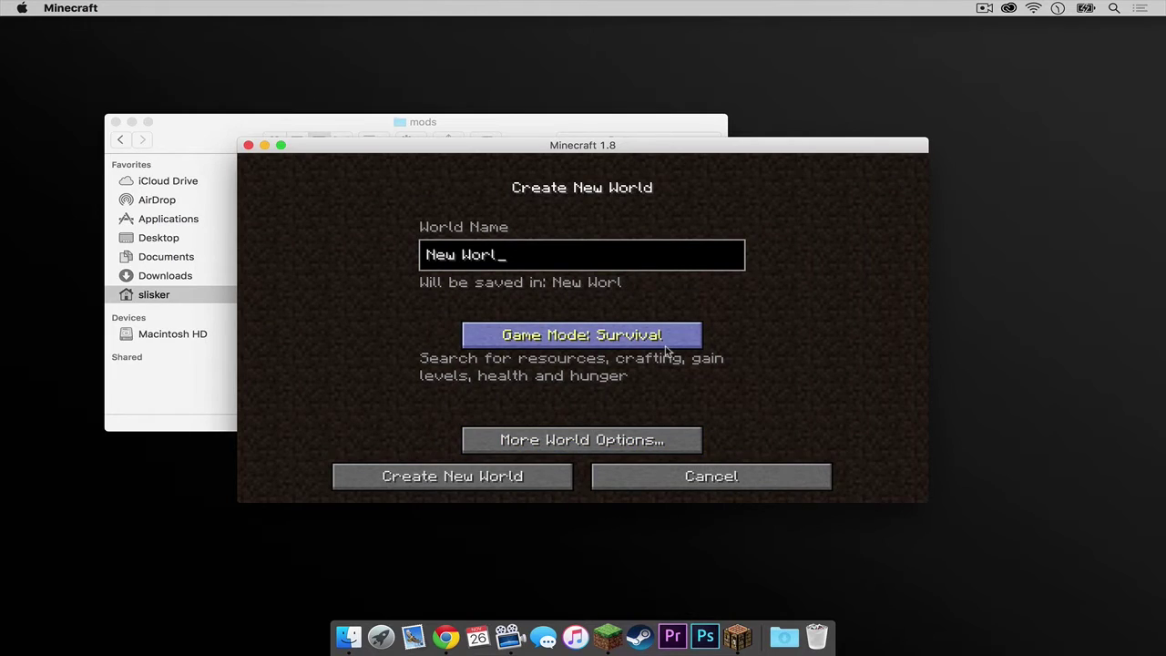
key("BackSpace")
key("BackSpace")
key("BackSpace")
type("note")
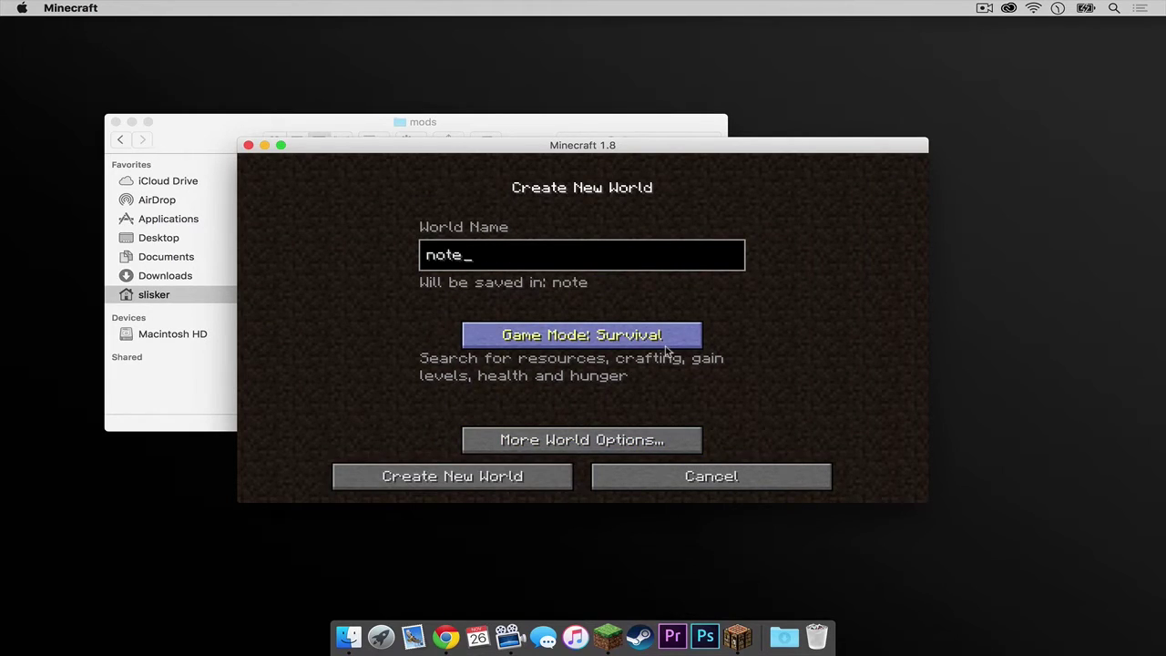
type("noughitems")
left_click(665, 346)
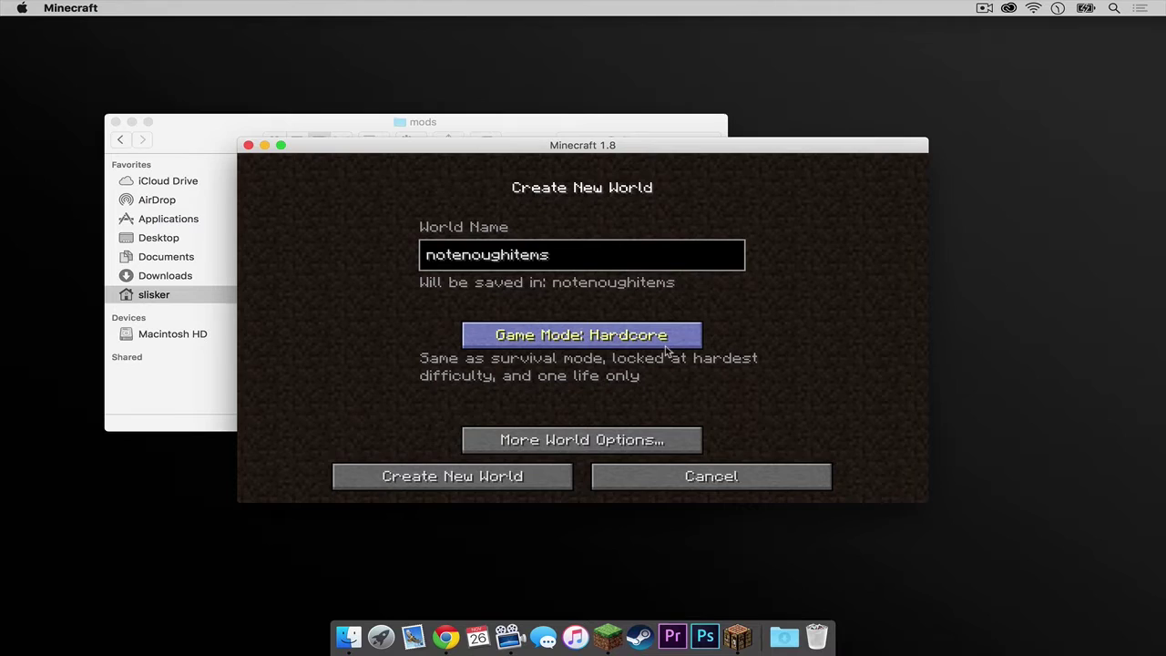
left_click(665, 347)
left_click(409, 485)
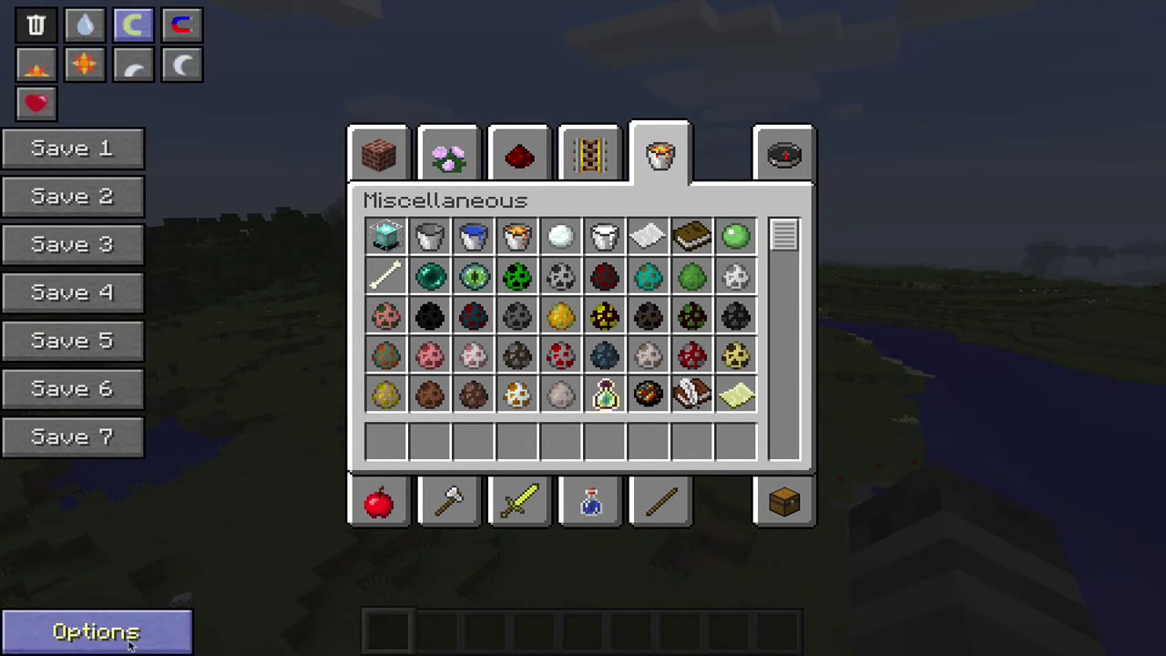
Review the NEI options, including the Inventory settings, and return to the game world
left_click(96, 631)
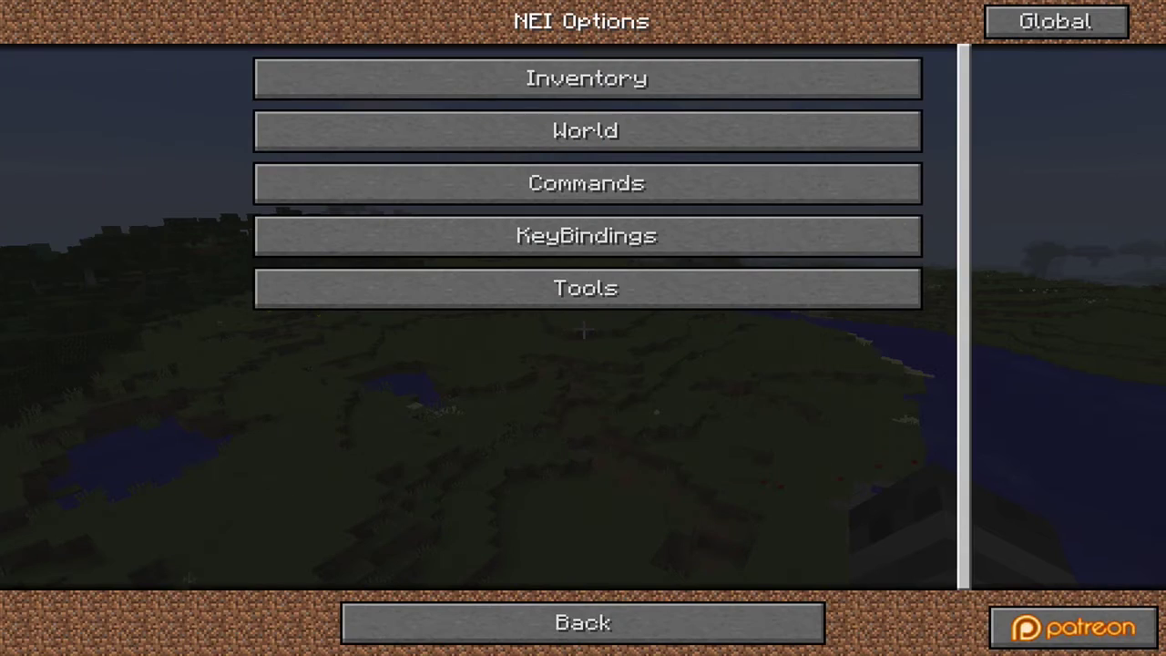
left_click(593, 147)
left_click(583, 622)
left_click(588, 77)
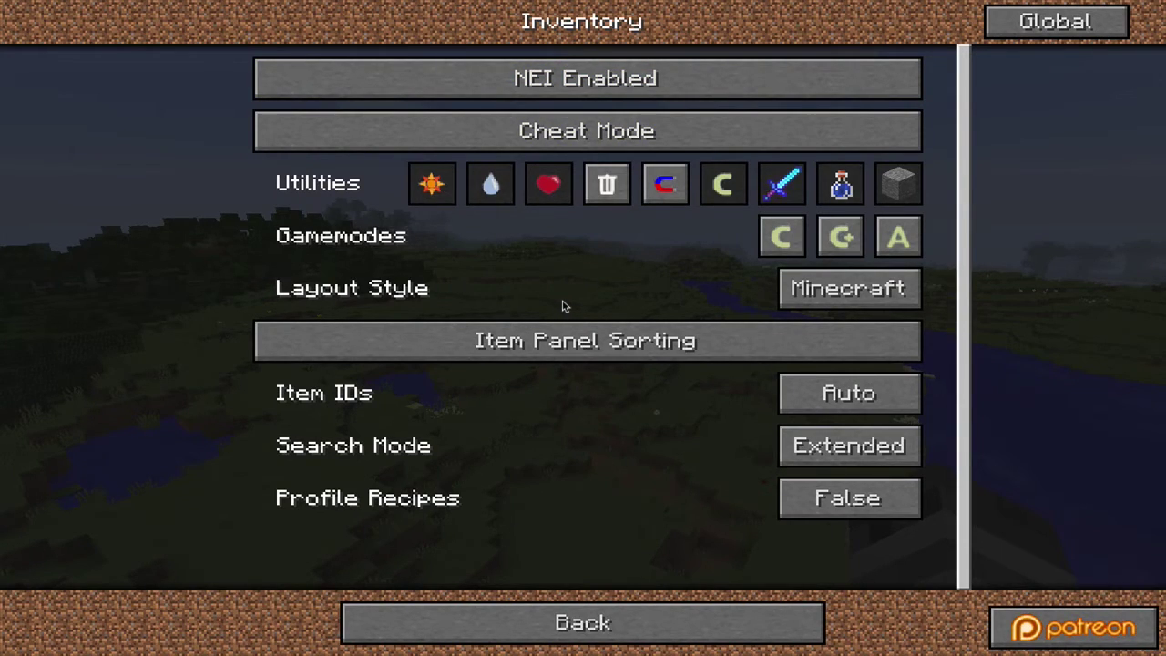
left_click(514, 627)
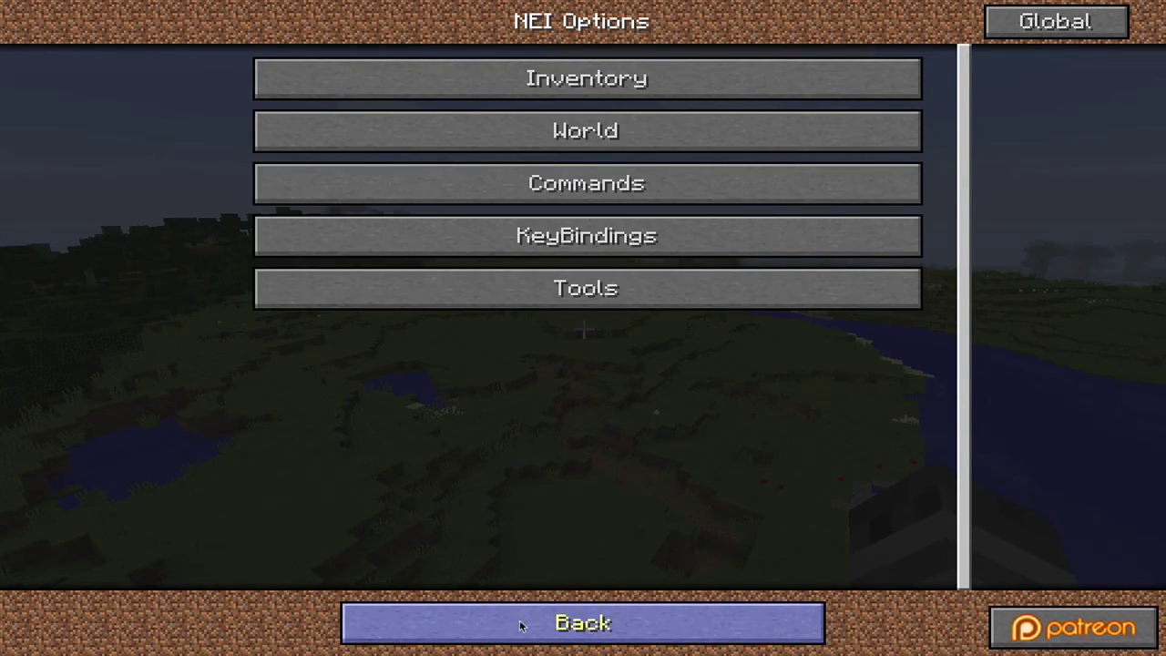
left_click(521, 625)
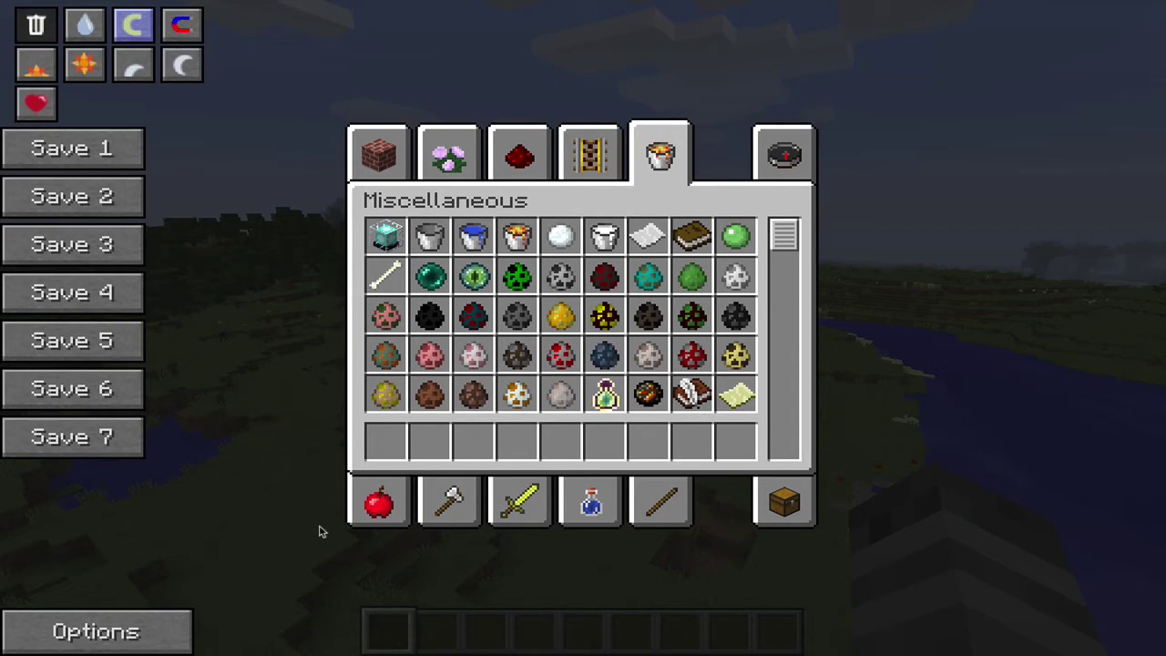
key("Escape")
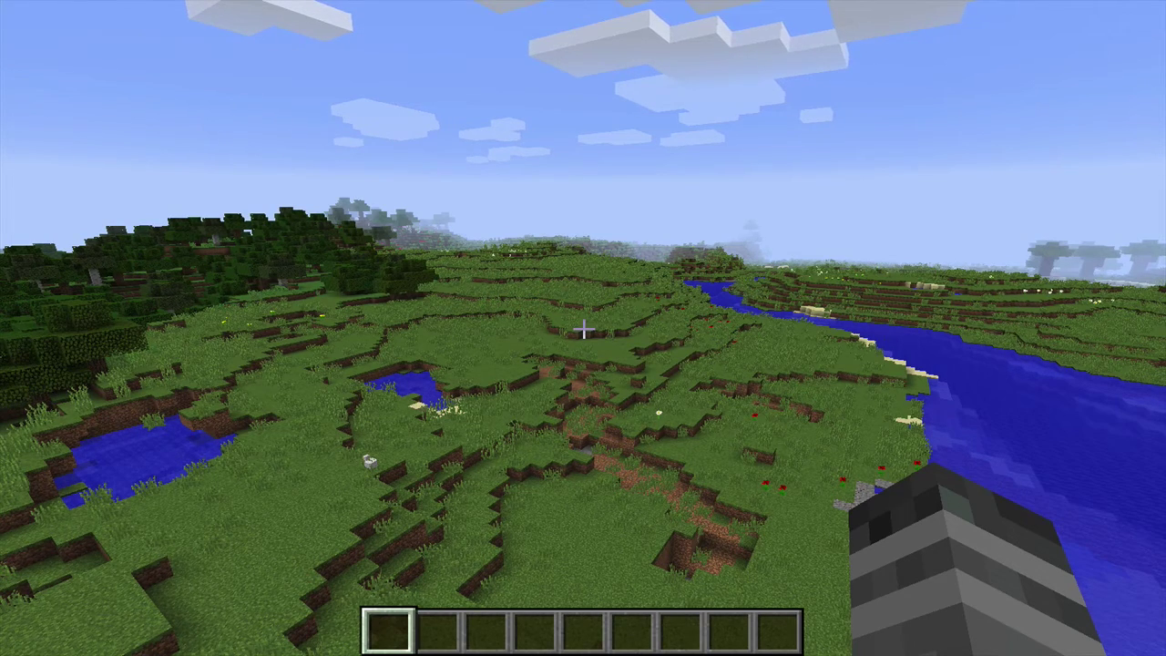